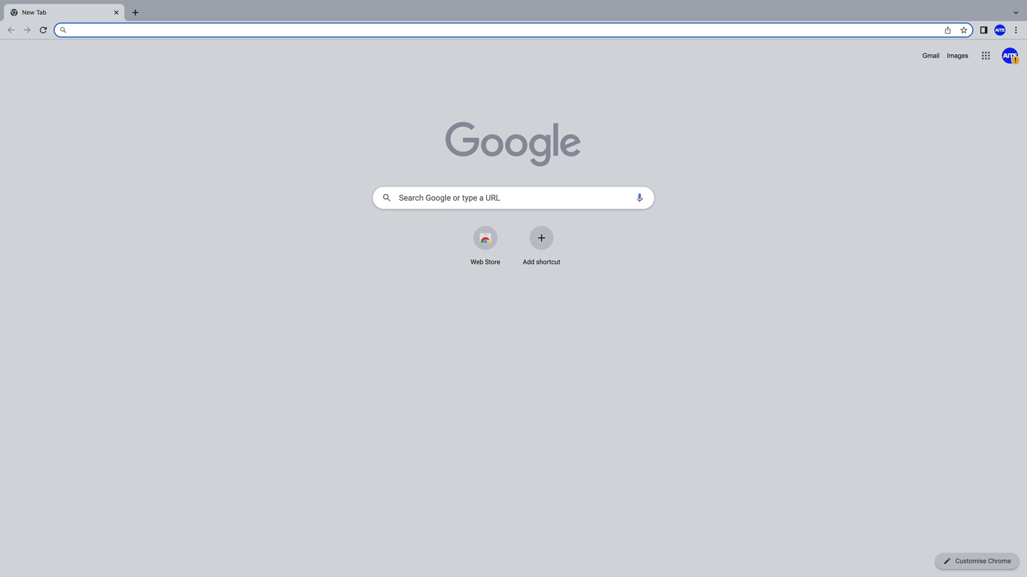
key(ctrl+l)
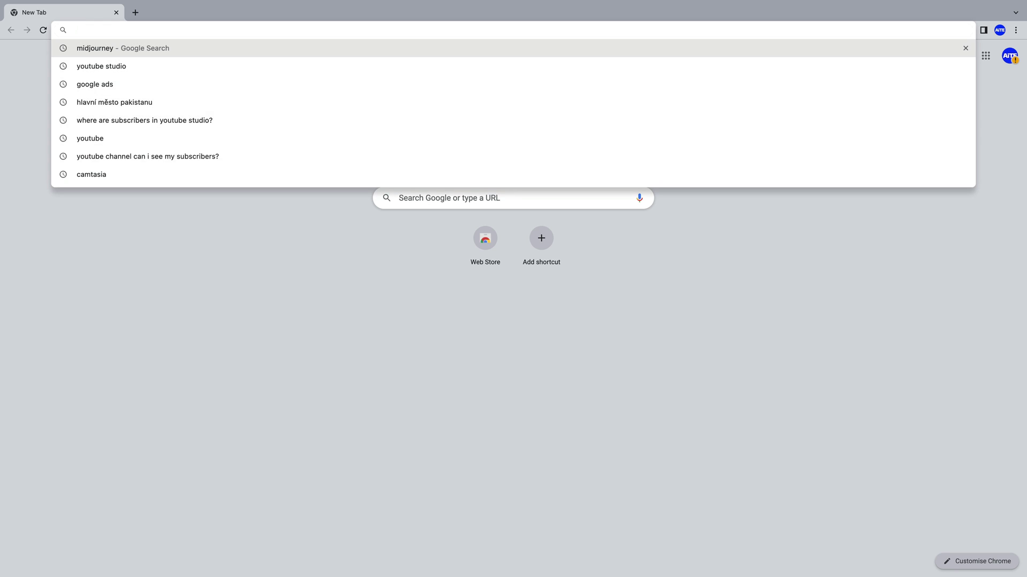
text(midjour)
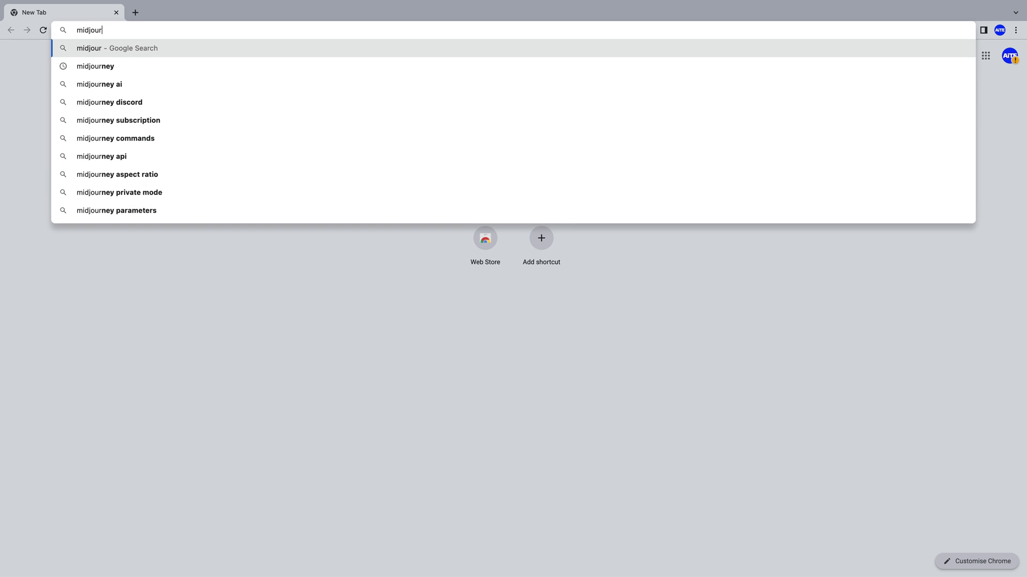
text(ney.com)
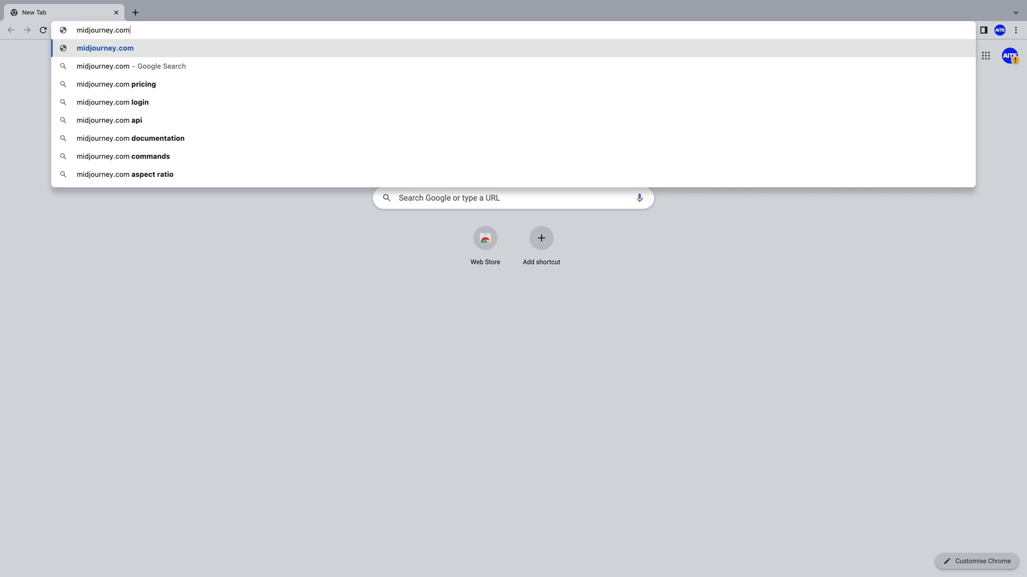
key(Return)
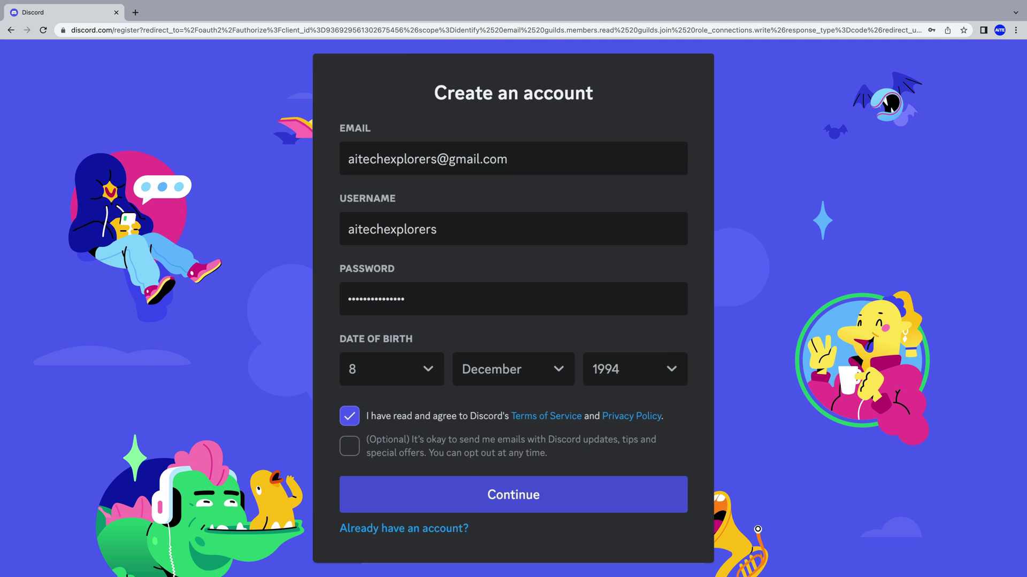
Submit the completed Discord registration and land in the Midjourney #announcements channel.
key(Return)
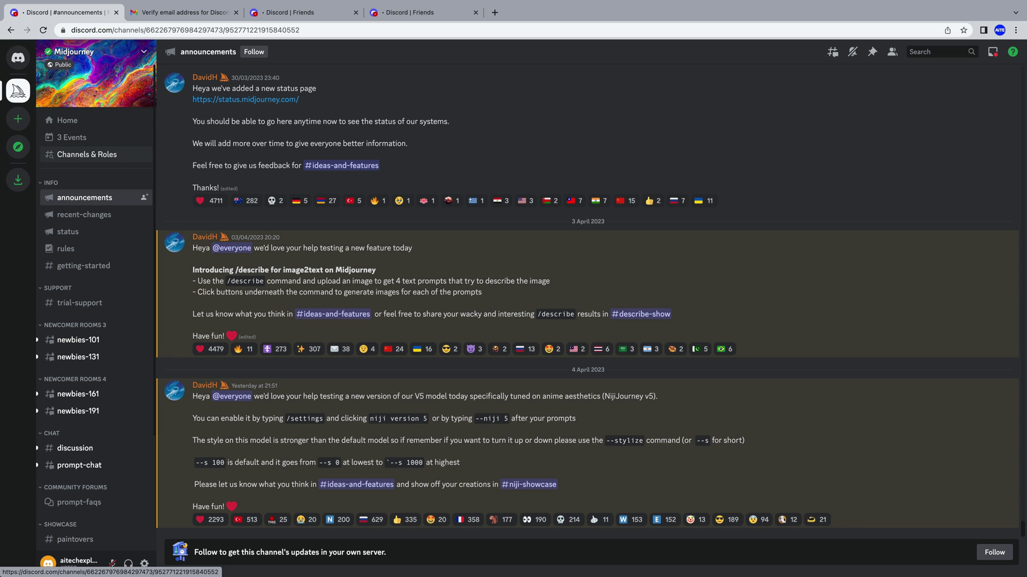
Scroll through the generated images in #newbies-161, then in #newbies-191.
click(78, 394)
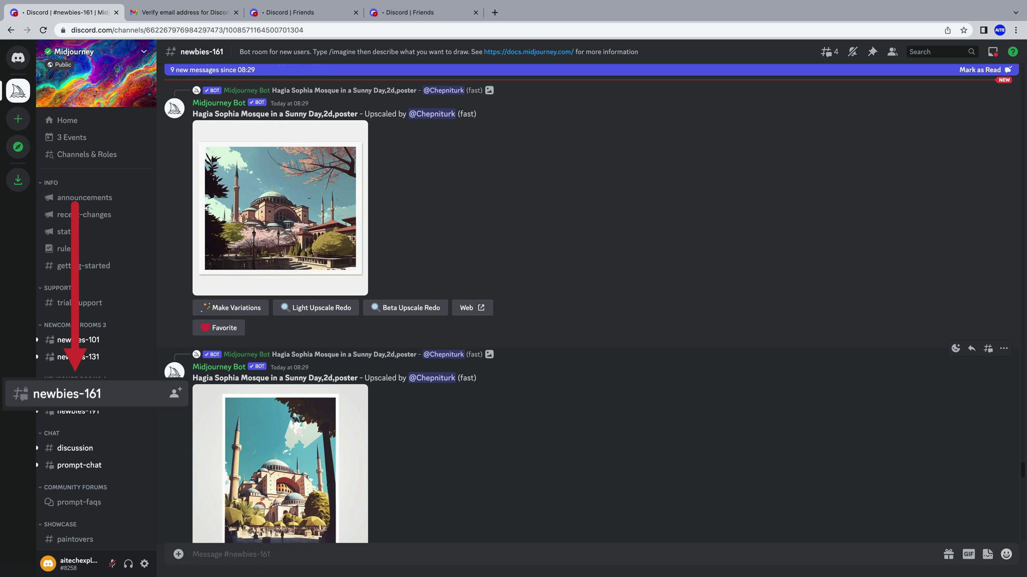
scroll(588, 305, down, 15)
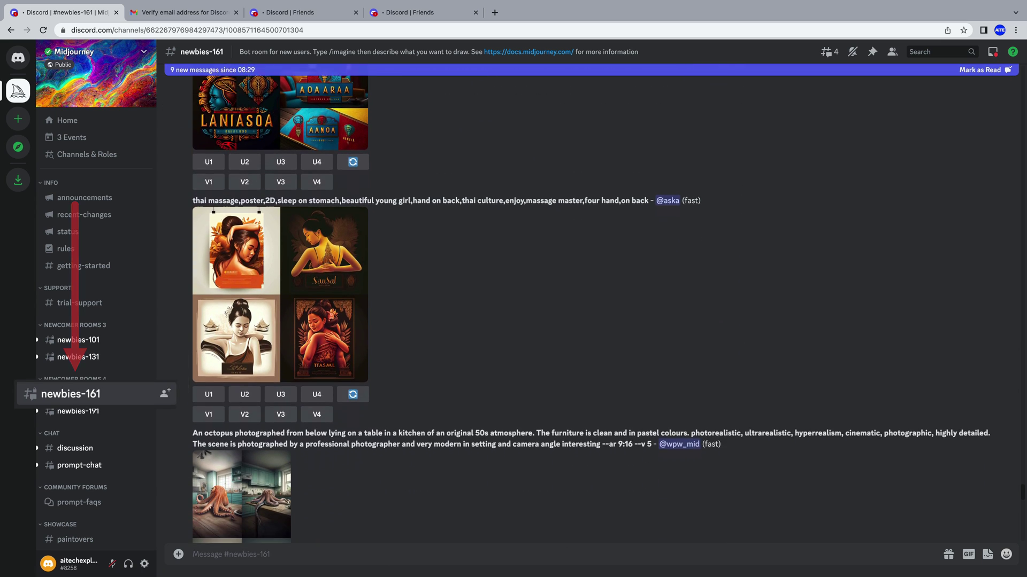
click(78, 411)
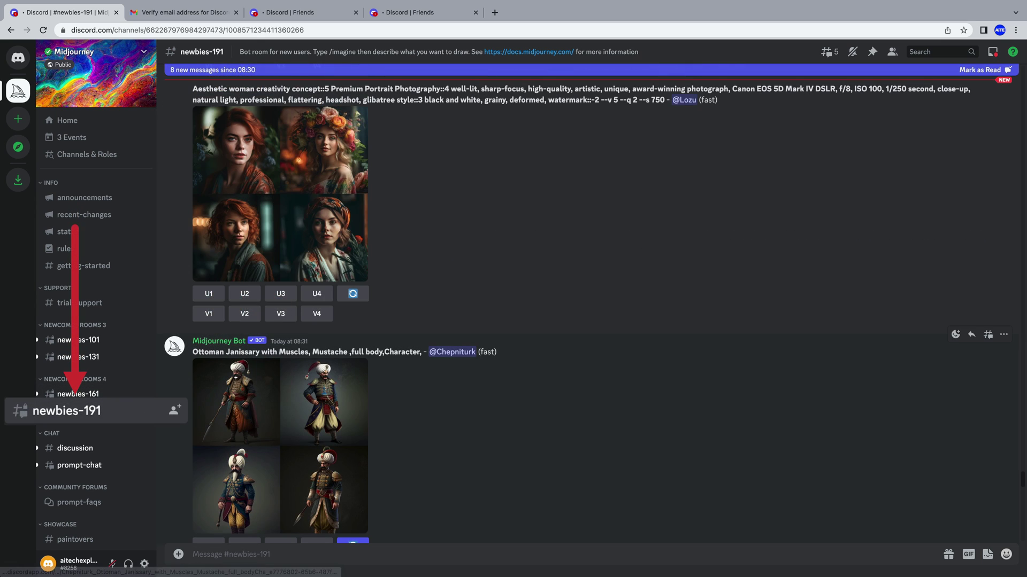
scroll(588, 304, down, 15)
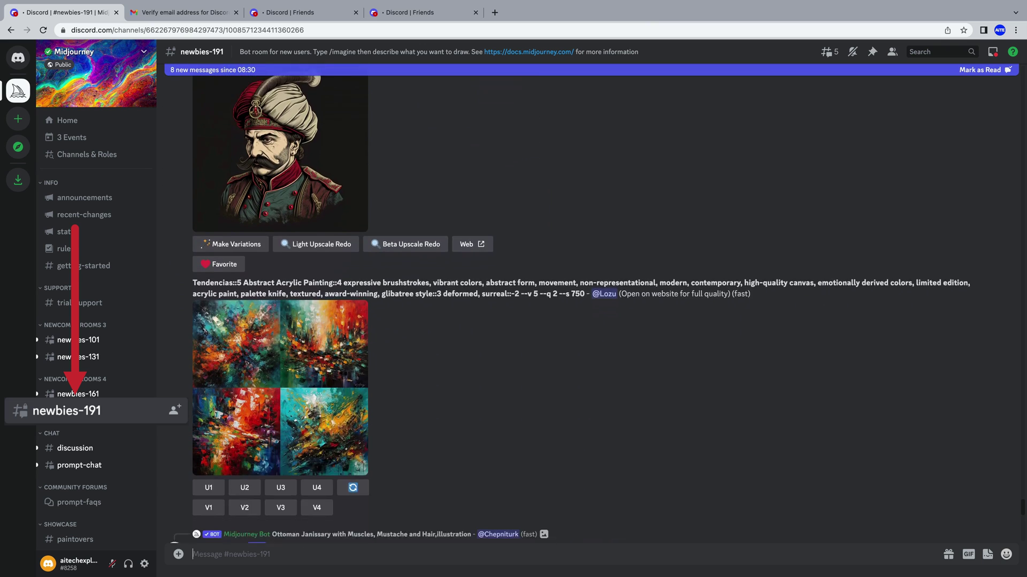
scroll(588, 305, down, 2)
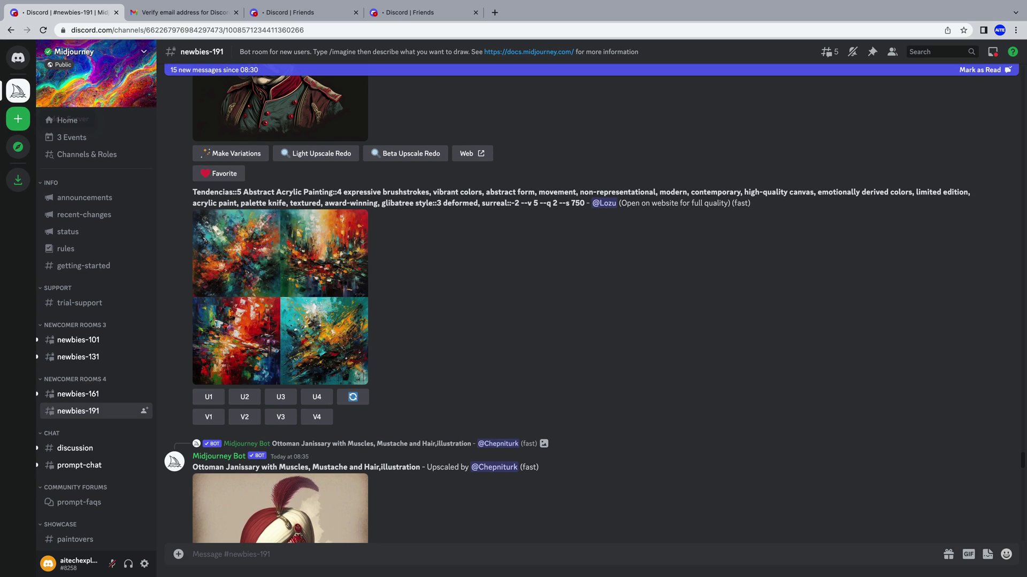
Create a new server from scratch for me and my friends with the default name.
click(27, 177)
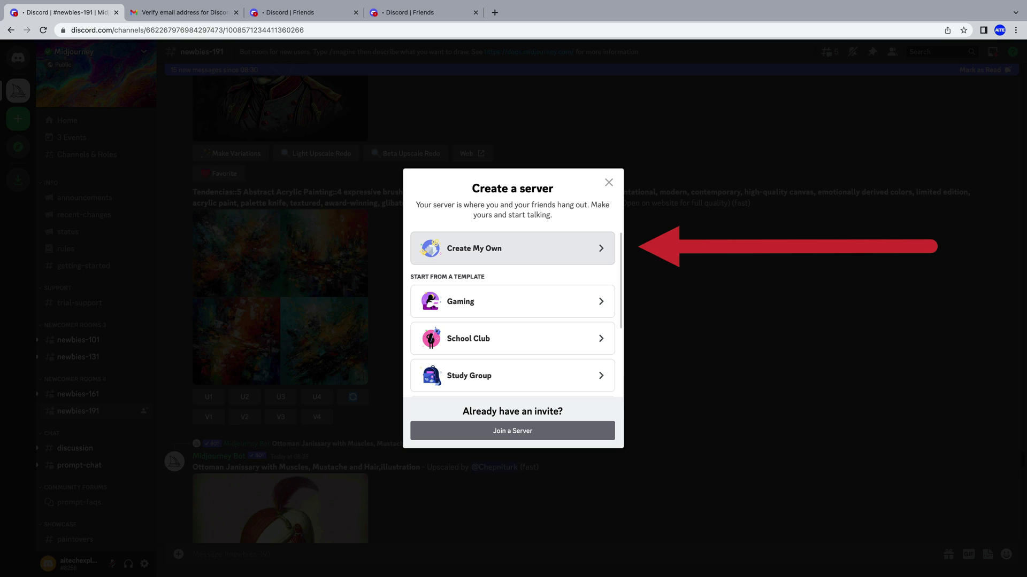
click(512, 248)
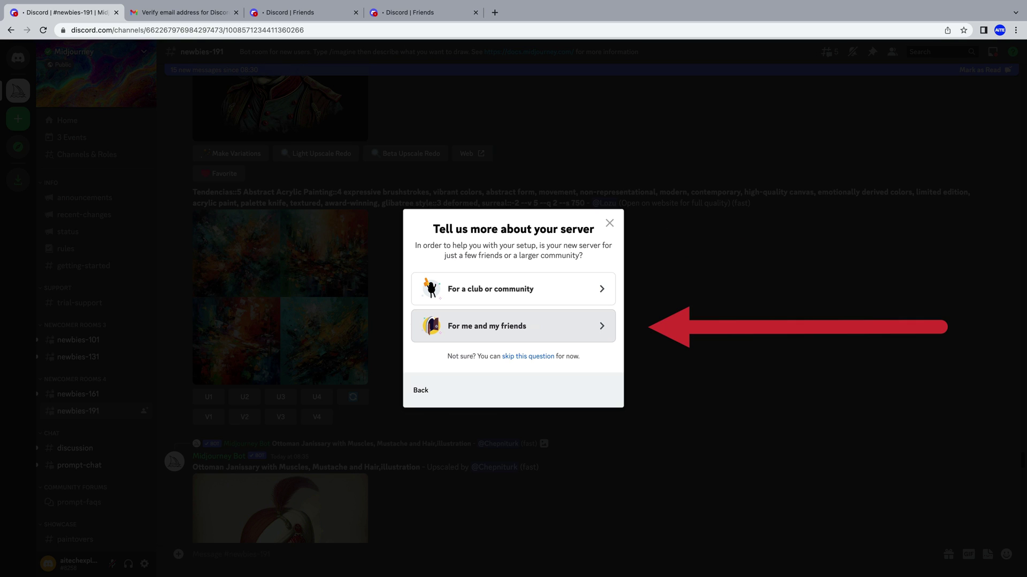
click(516, 326)
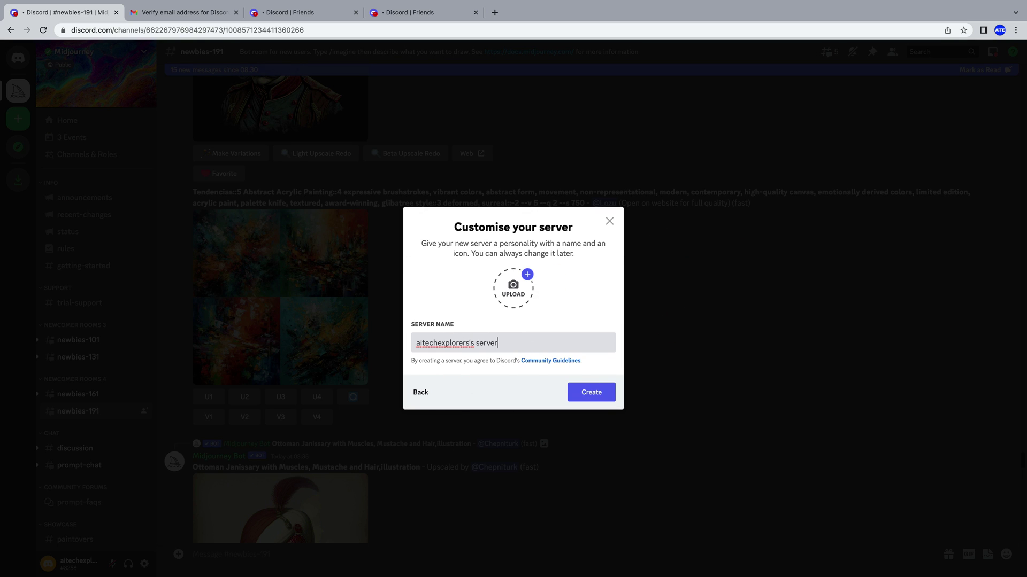
click(592, 392)
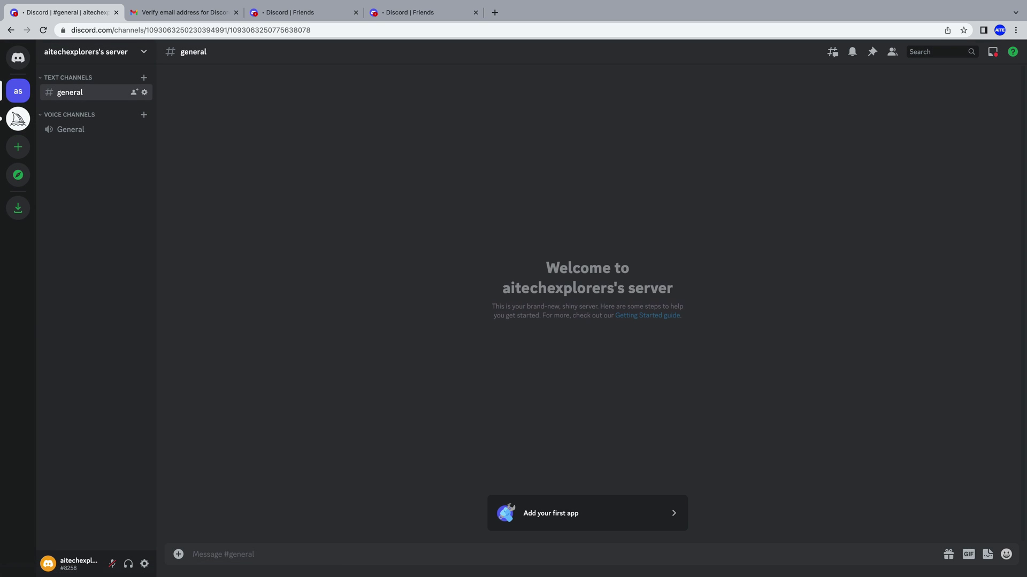
From #newbies-191's member list, add Midjourney Bot to my new server and authorise its permissions.
click(17, 119)
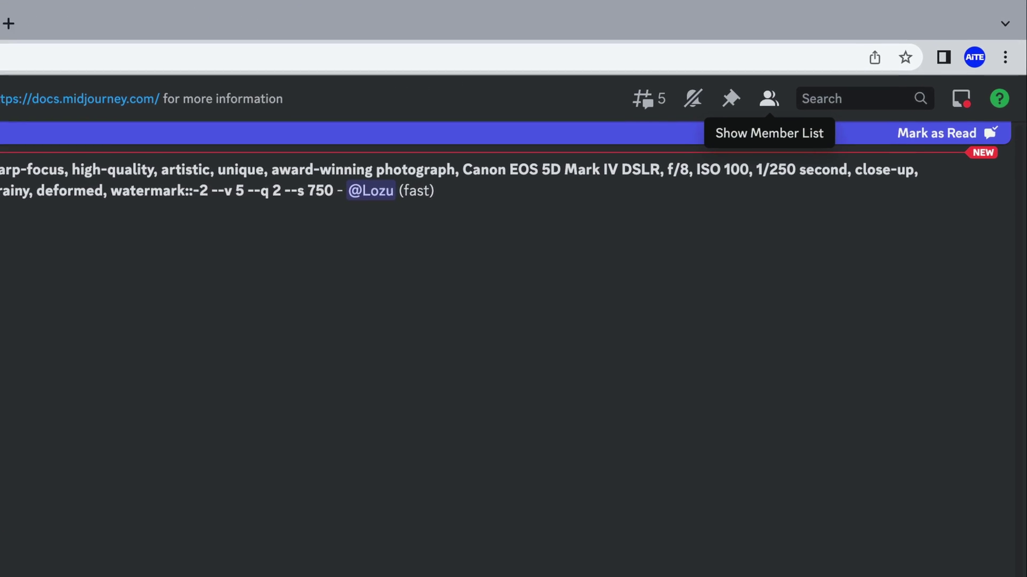
click(764, 100)
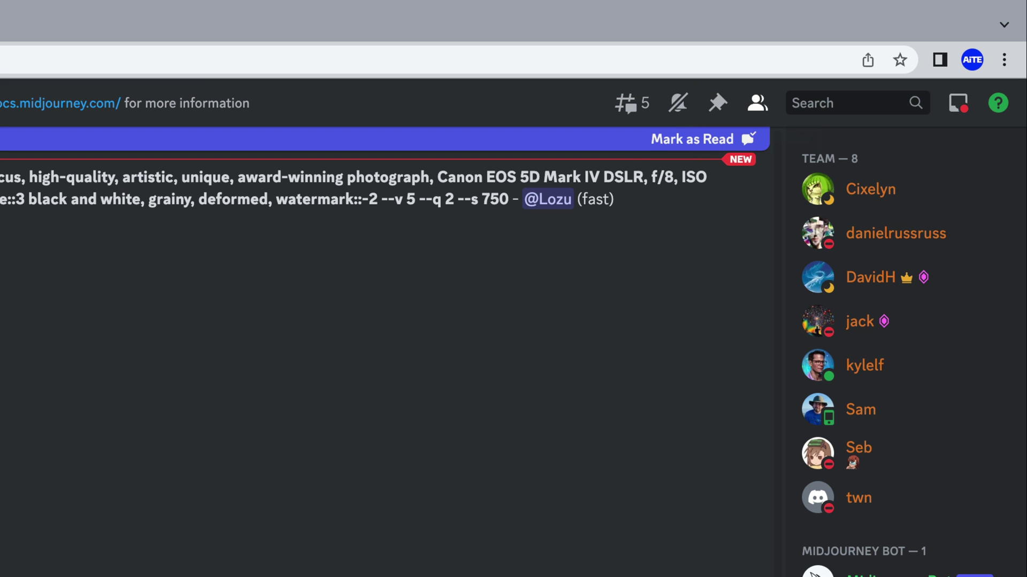
click(877, 547)
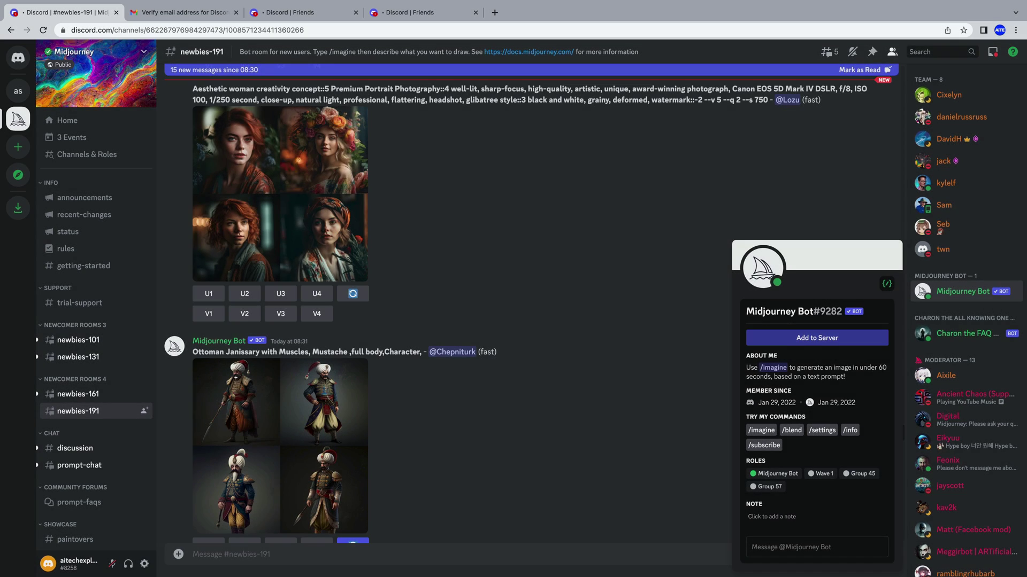
click(817, 338)
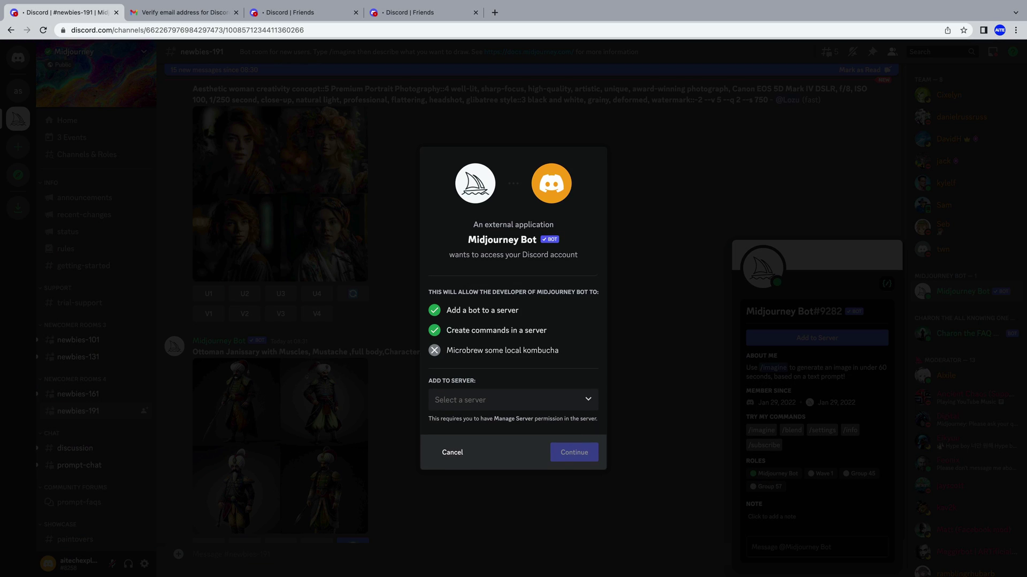
click(513, 400)
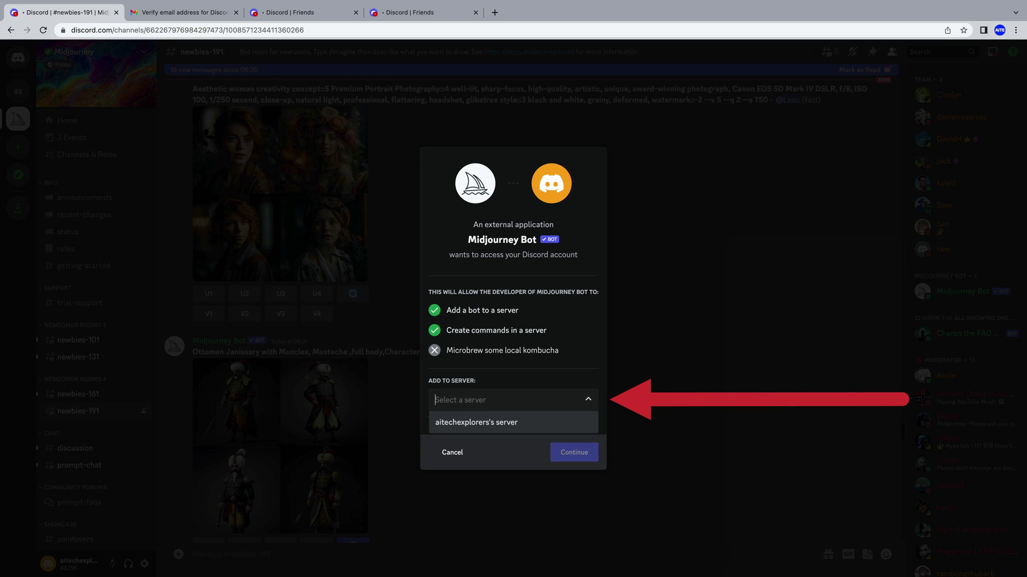
click(481, 421)
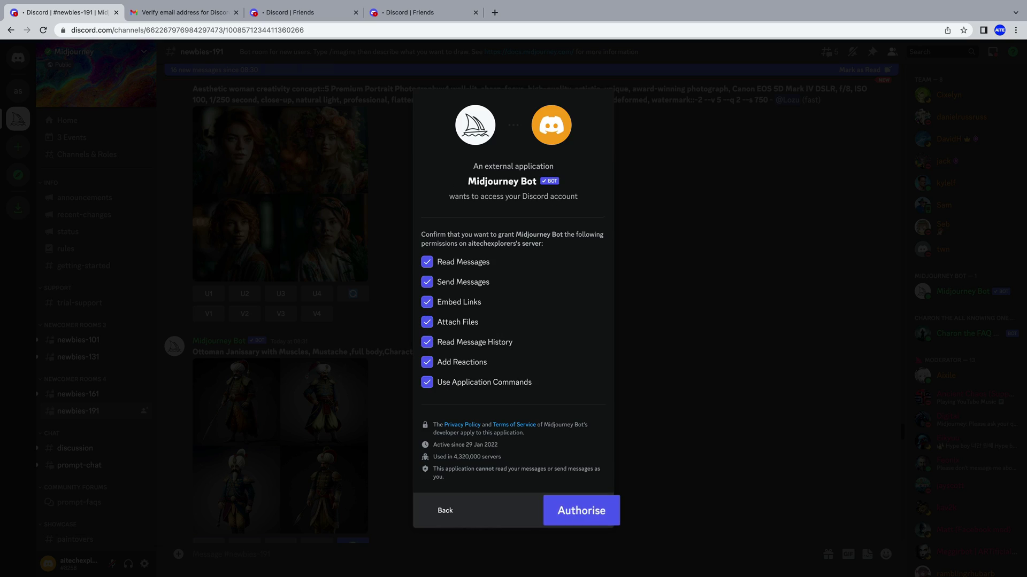
key(Return)
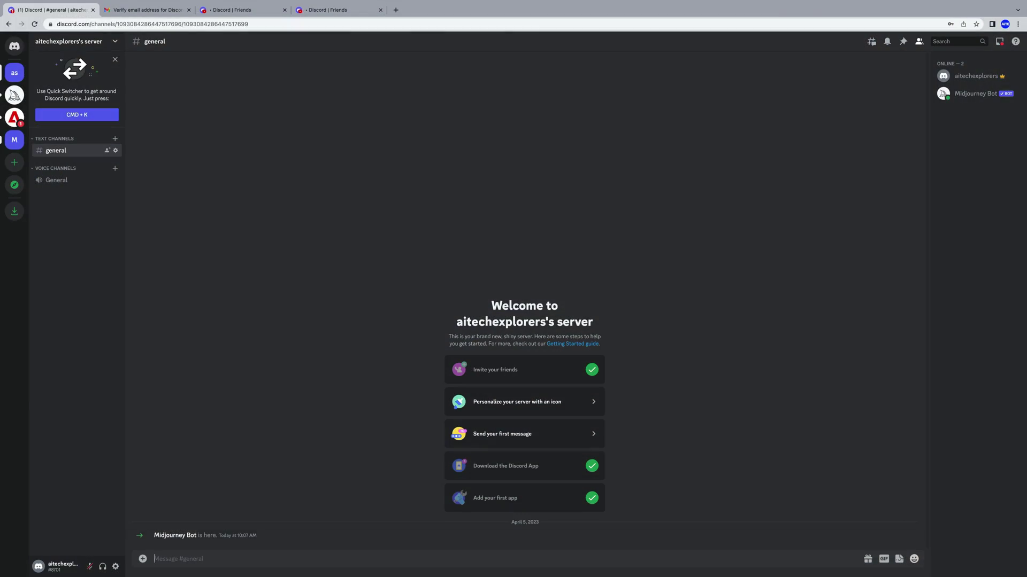
Run /imagine with the prompt 'Mountain landscape with a lake'.
text(/imag)
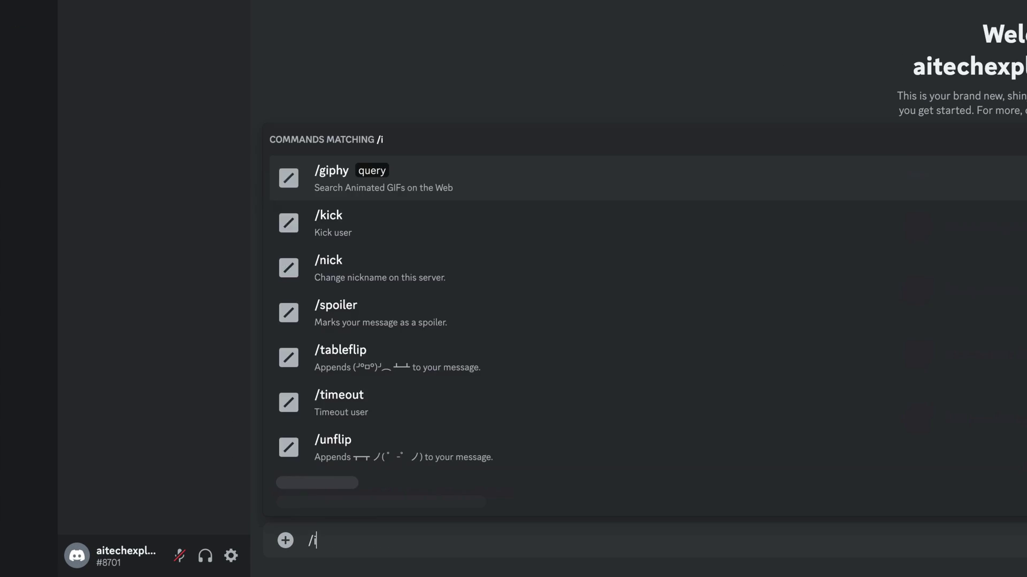
text(i)
key(Return)
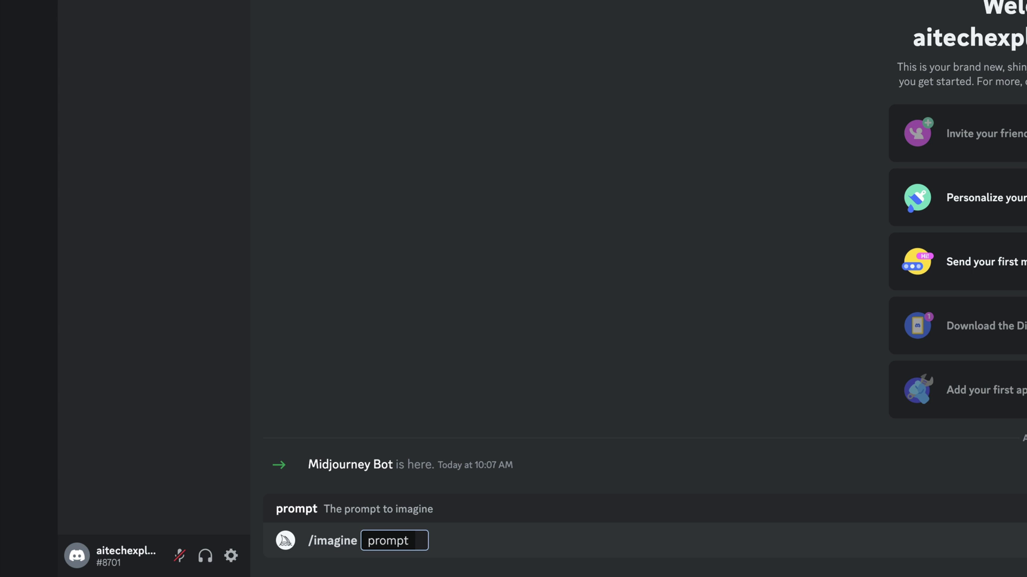
text(Mountain)
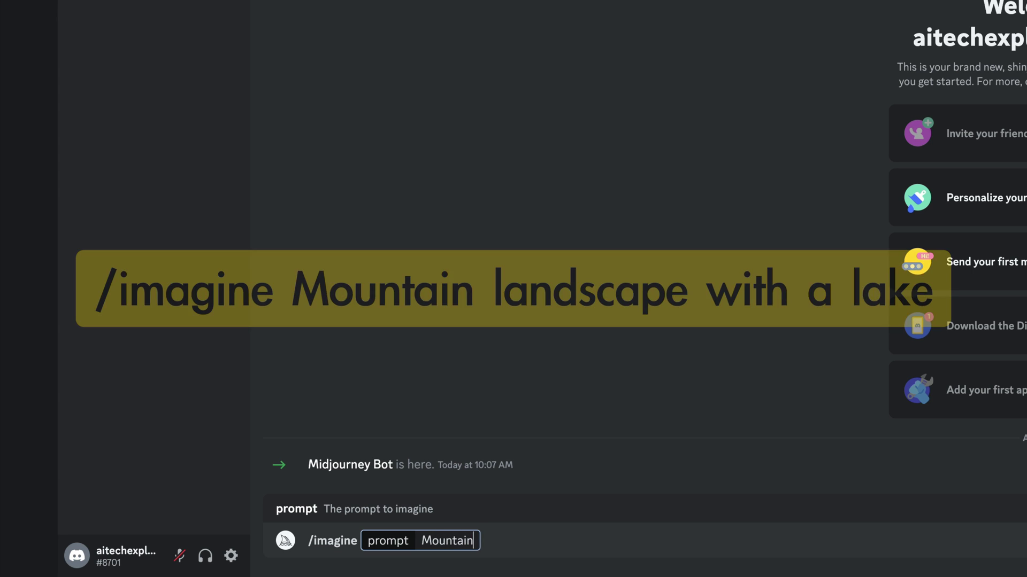
text( landscape with a lake)
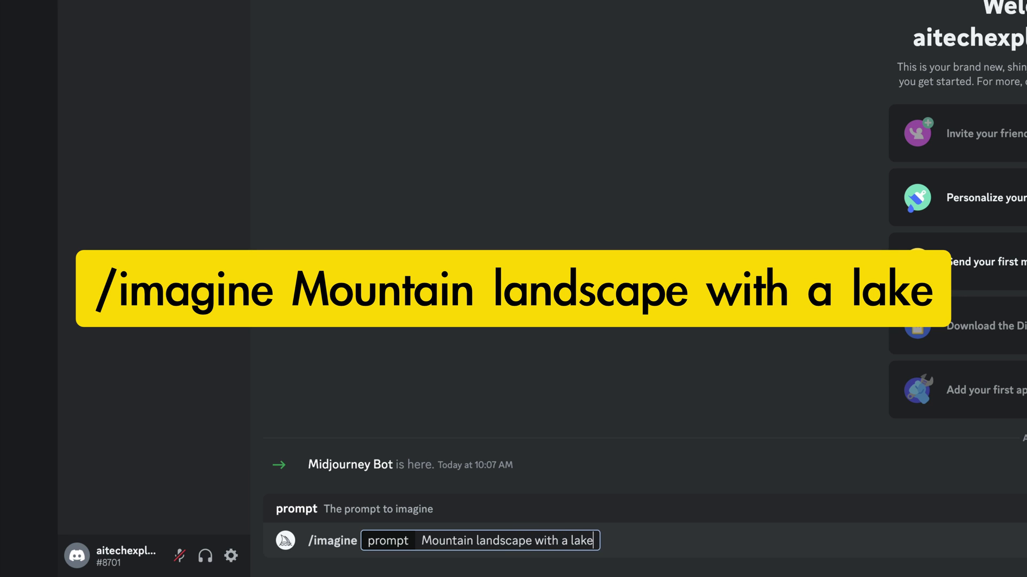
key(Return)
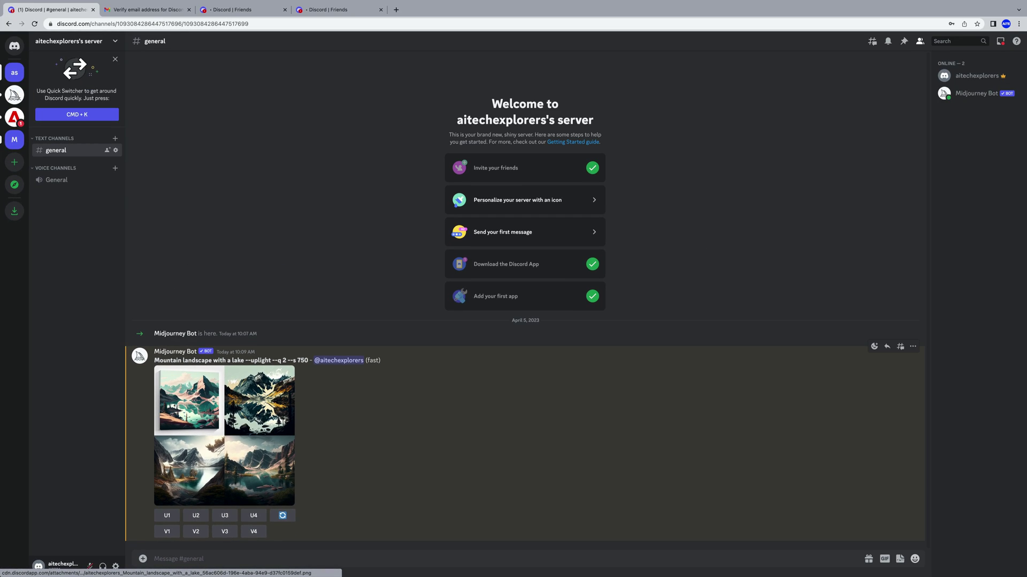
Preview the mountain-lake grid, upscale image 4 with U4, and view the result enlarged.
click(224, 436)
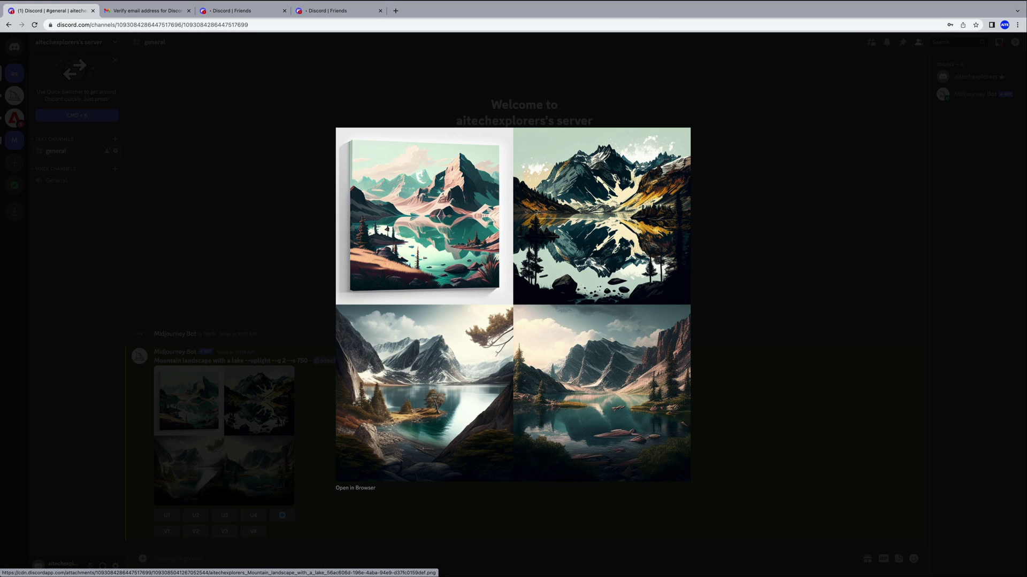
key(Escape)
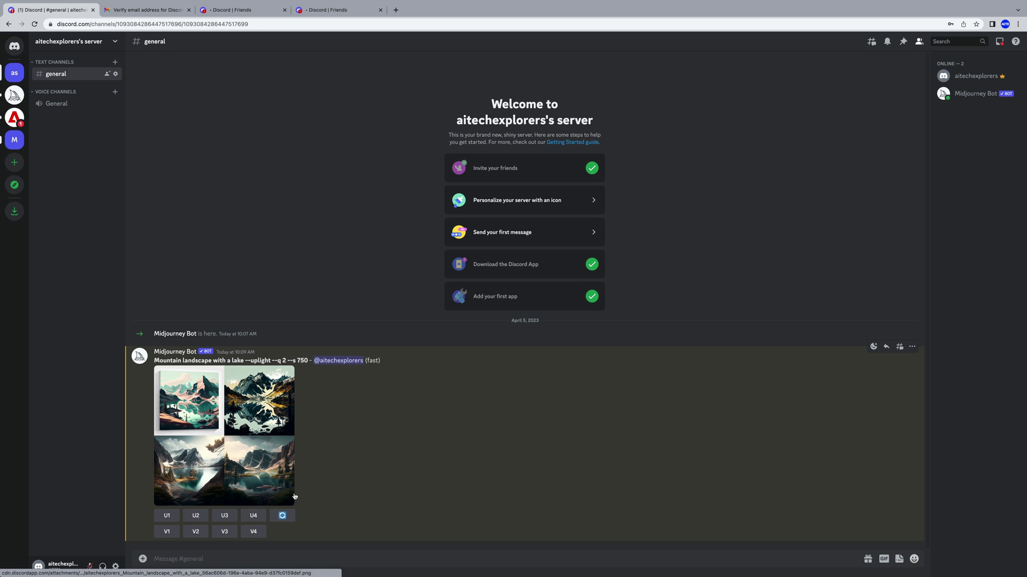
click(254, 515)
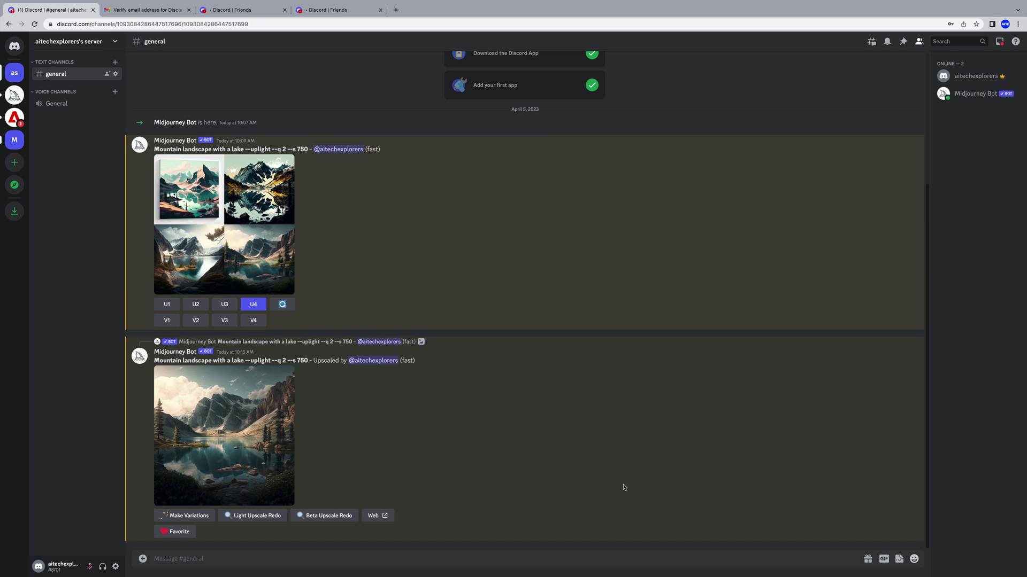
click(229, 441)
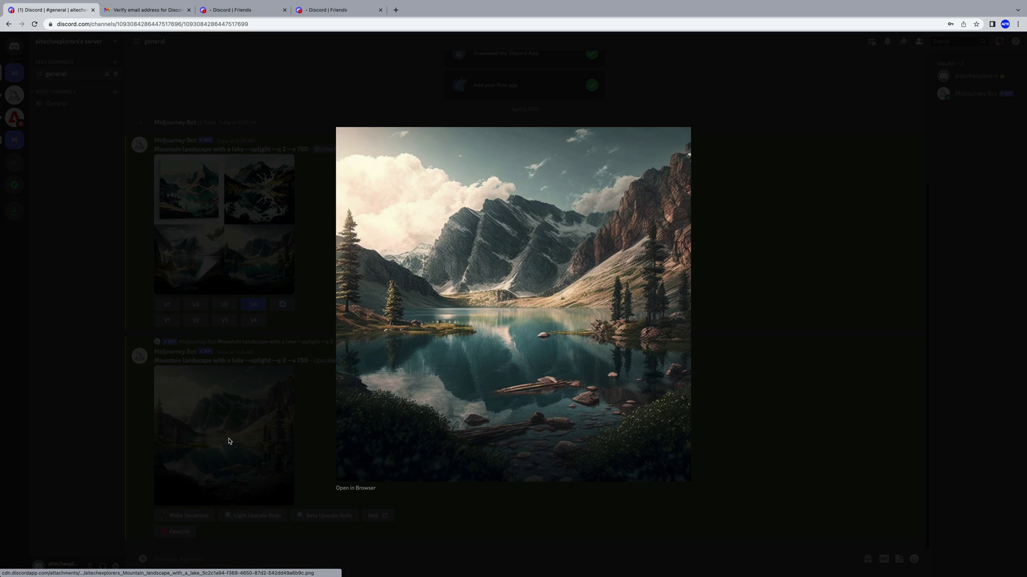
Open the upscaled mountain-lake image full size in a new tab and bring up its context menu.
click(370, 491)
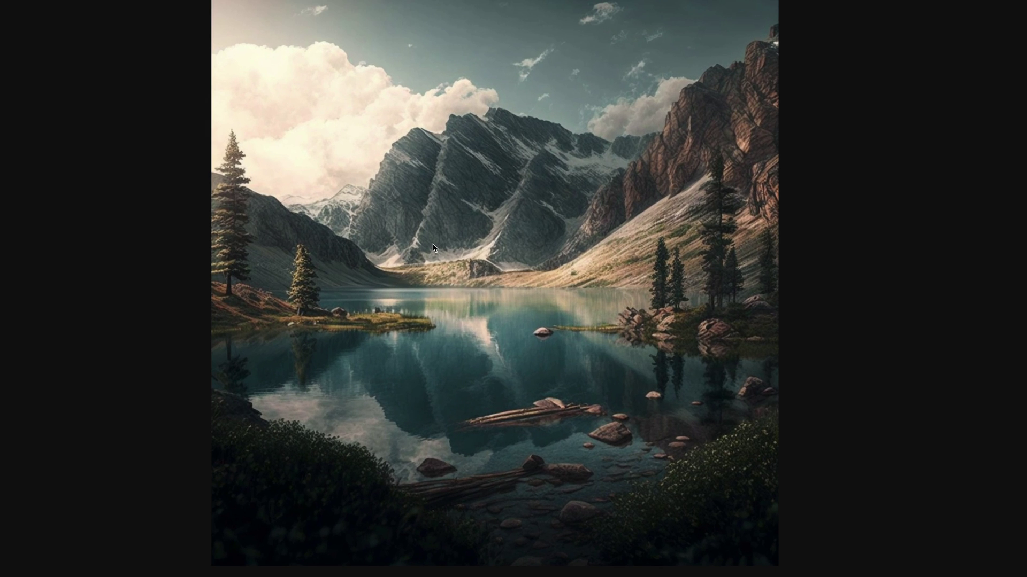
right_click(467, 274)
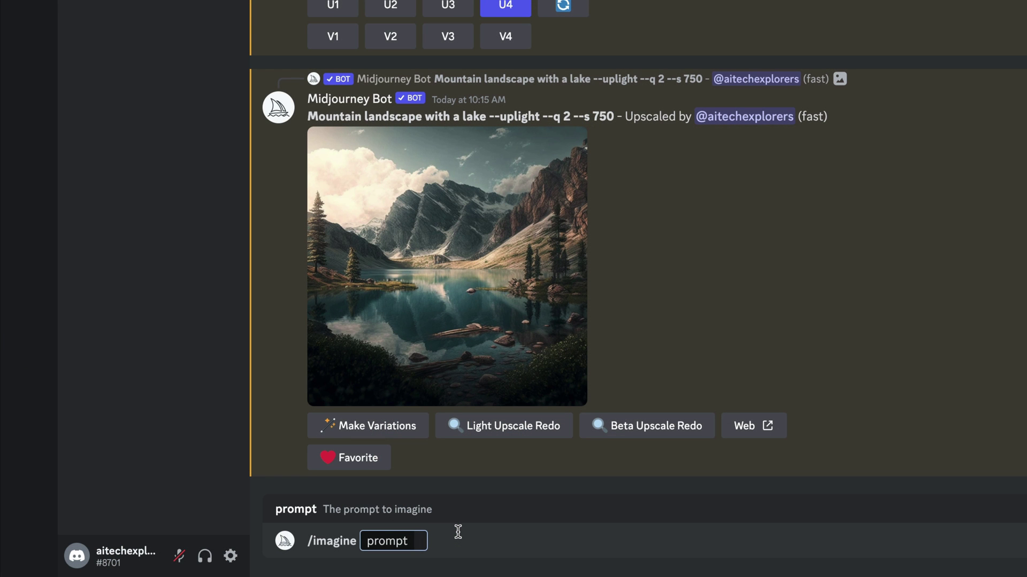
Submit the prompt 'Attractive female AI robot with white background --ar 2:3'.
text(Attractive)
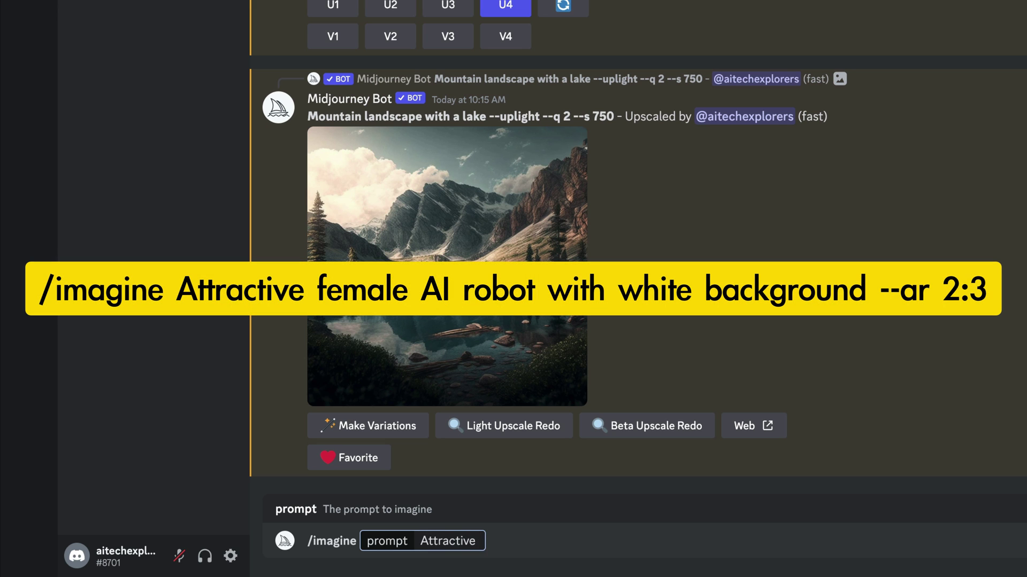
text( female AI robot with white background --ar 2:3)
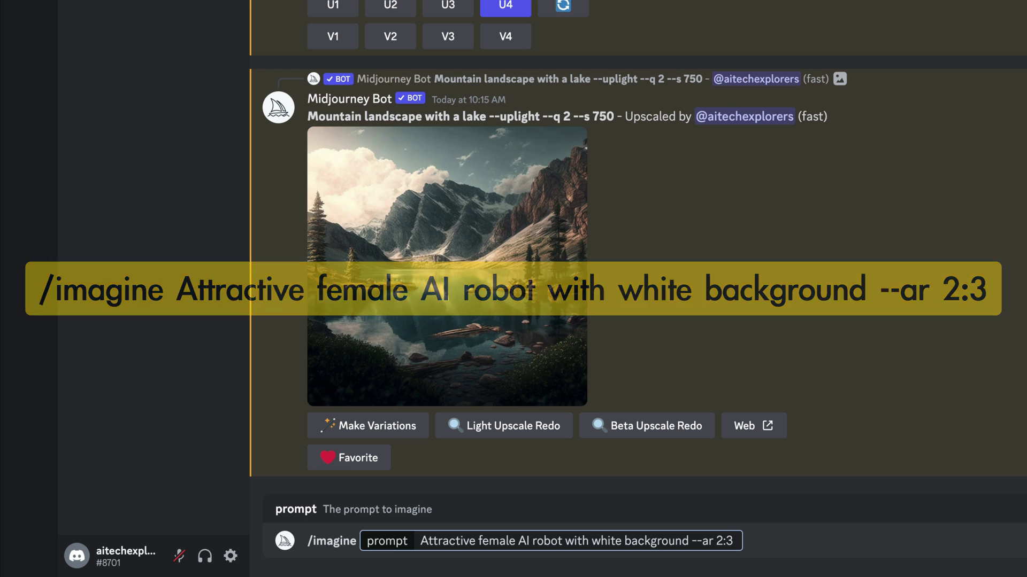
key(Return)
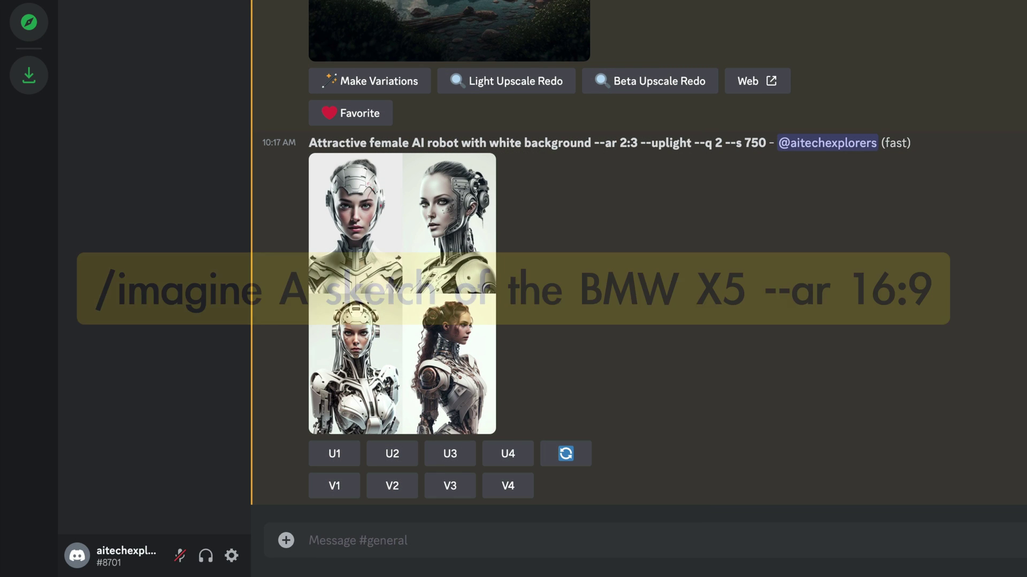
Run /imagine with the pasted prompt 'A sketch of the BMW X5 --ar 16:9'.
text(/)
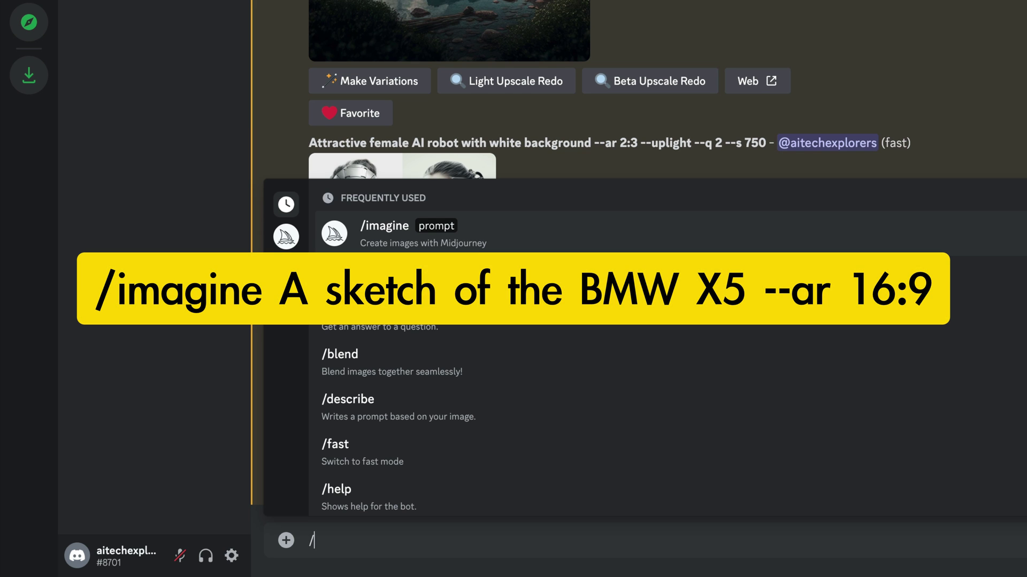
text(ima)
key(Tab)
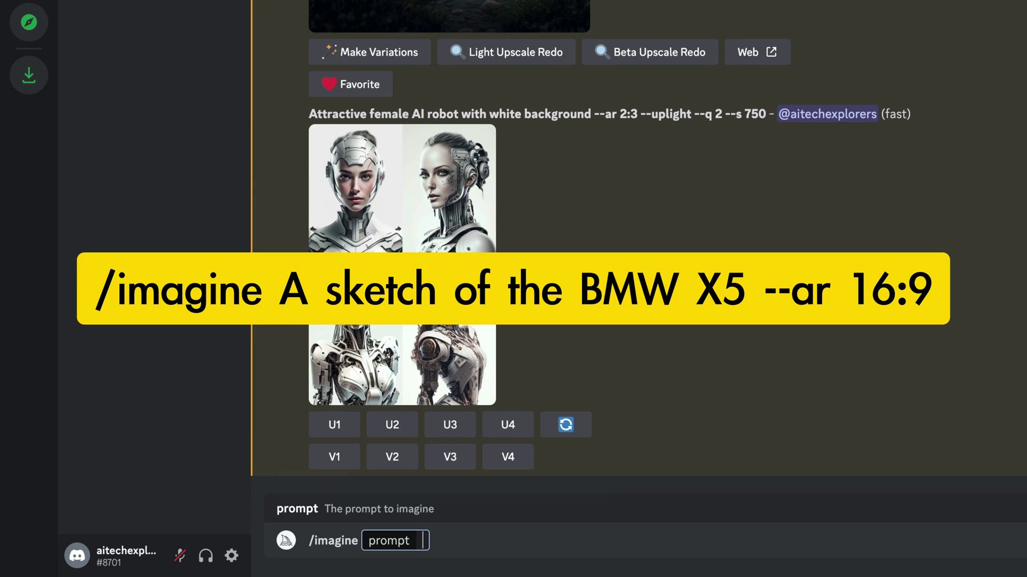
text(A sketch of the BMW X5 --ar 16:9)
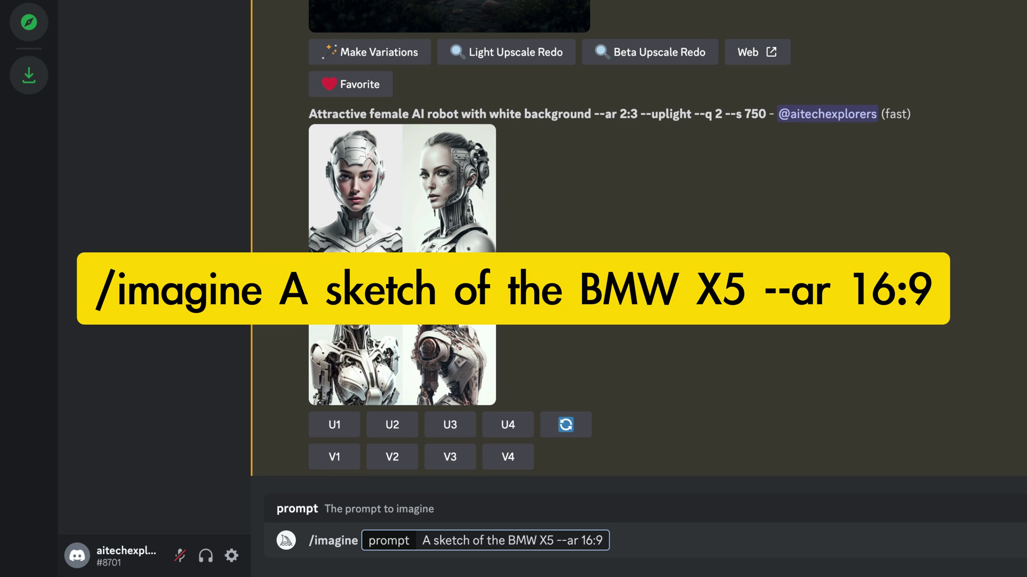
key(Return)
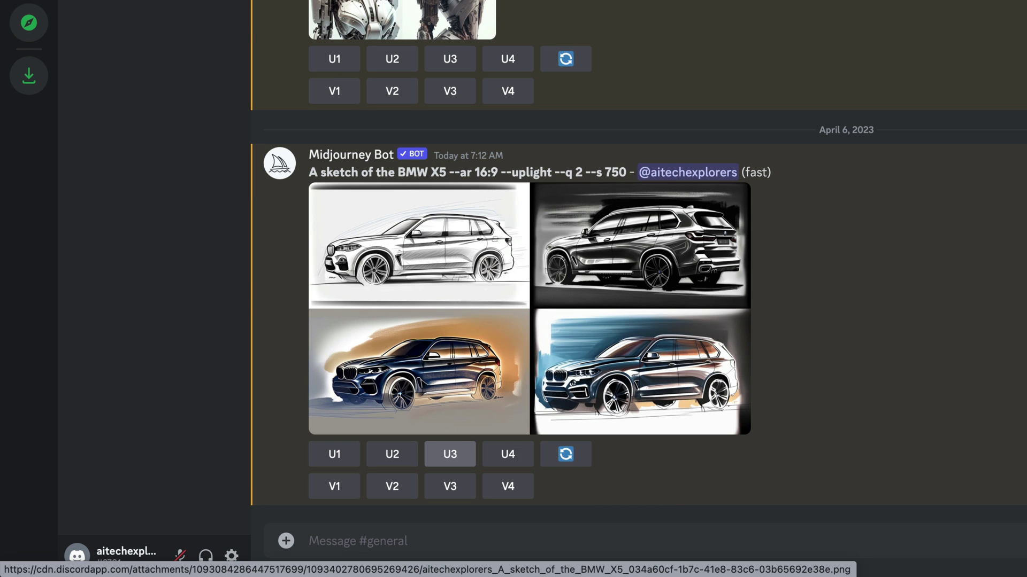
Upscale the third BMW X5 sketch (U3) and open the enlarged result full size in a new browser tab.
click(450, 454)
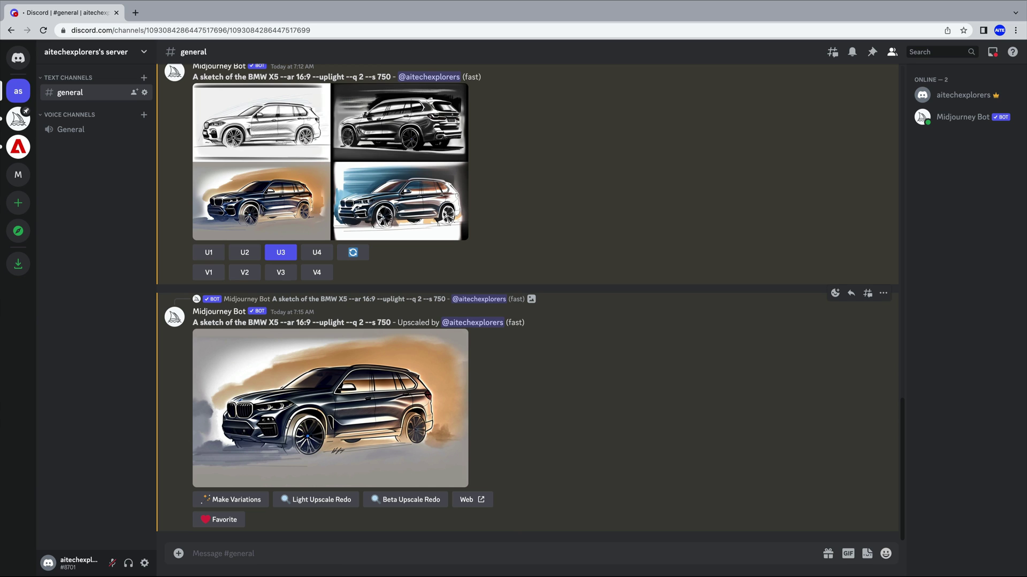
click(386, 418)
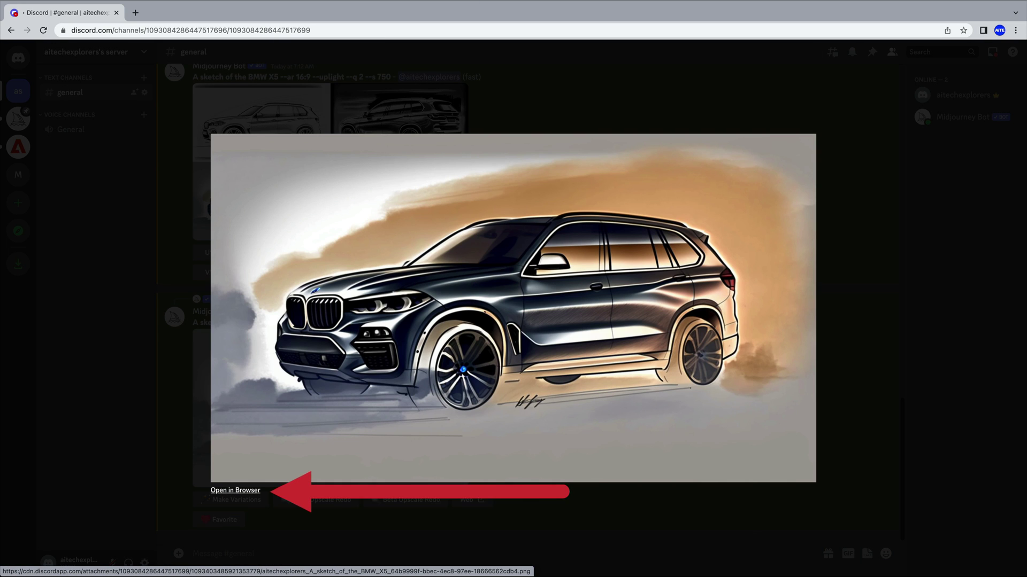
click(235, 490)
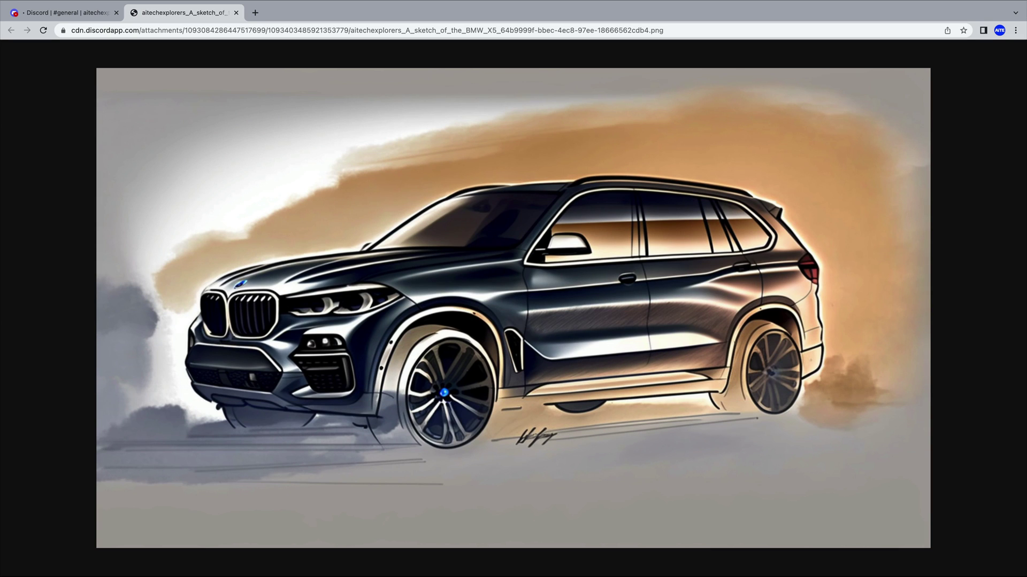
Select the BMW sketch image's web address and open a new empty Chrome tab.
key(super+l)
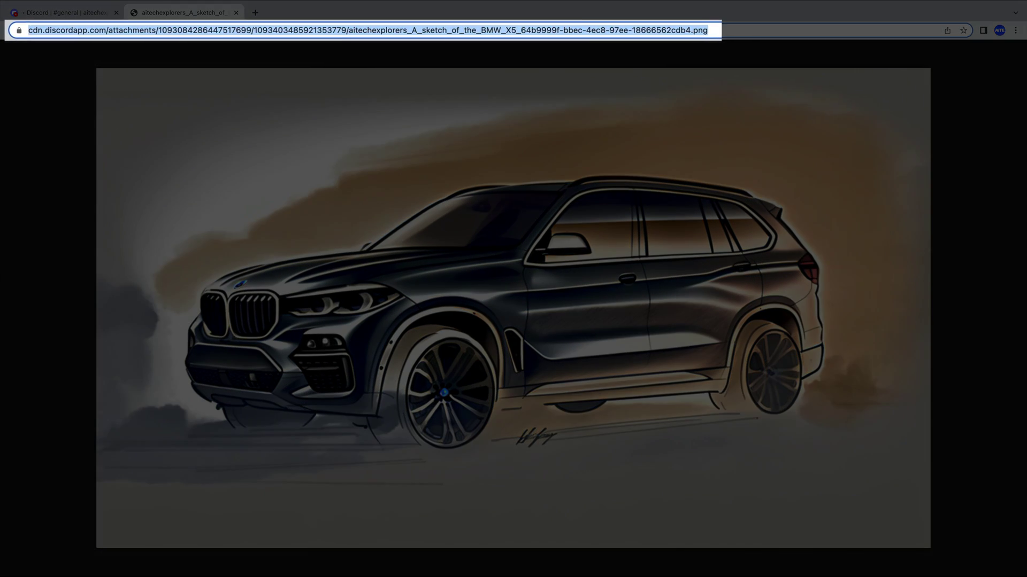
key(super+t)
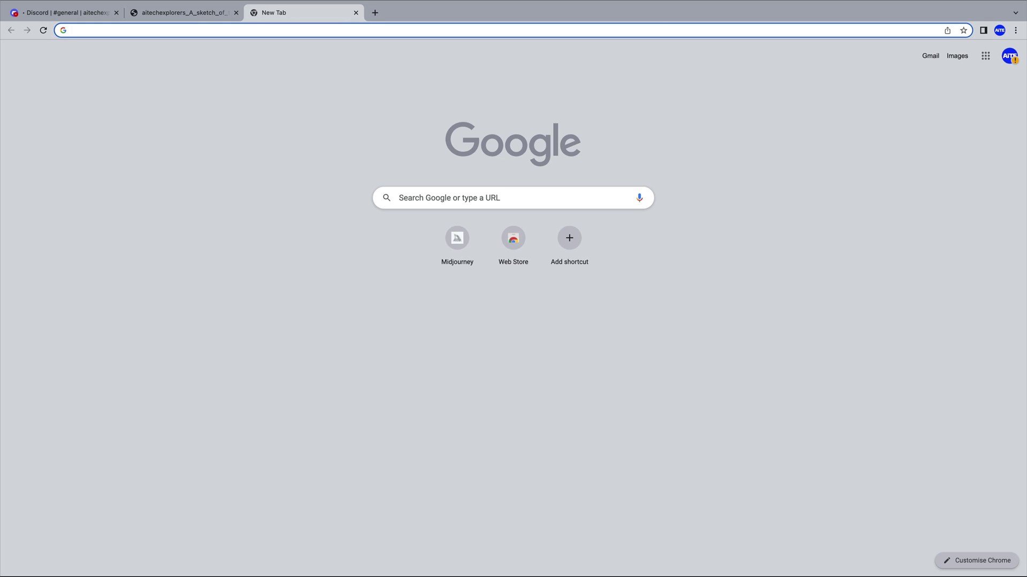